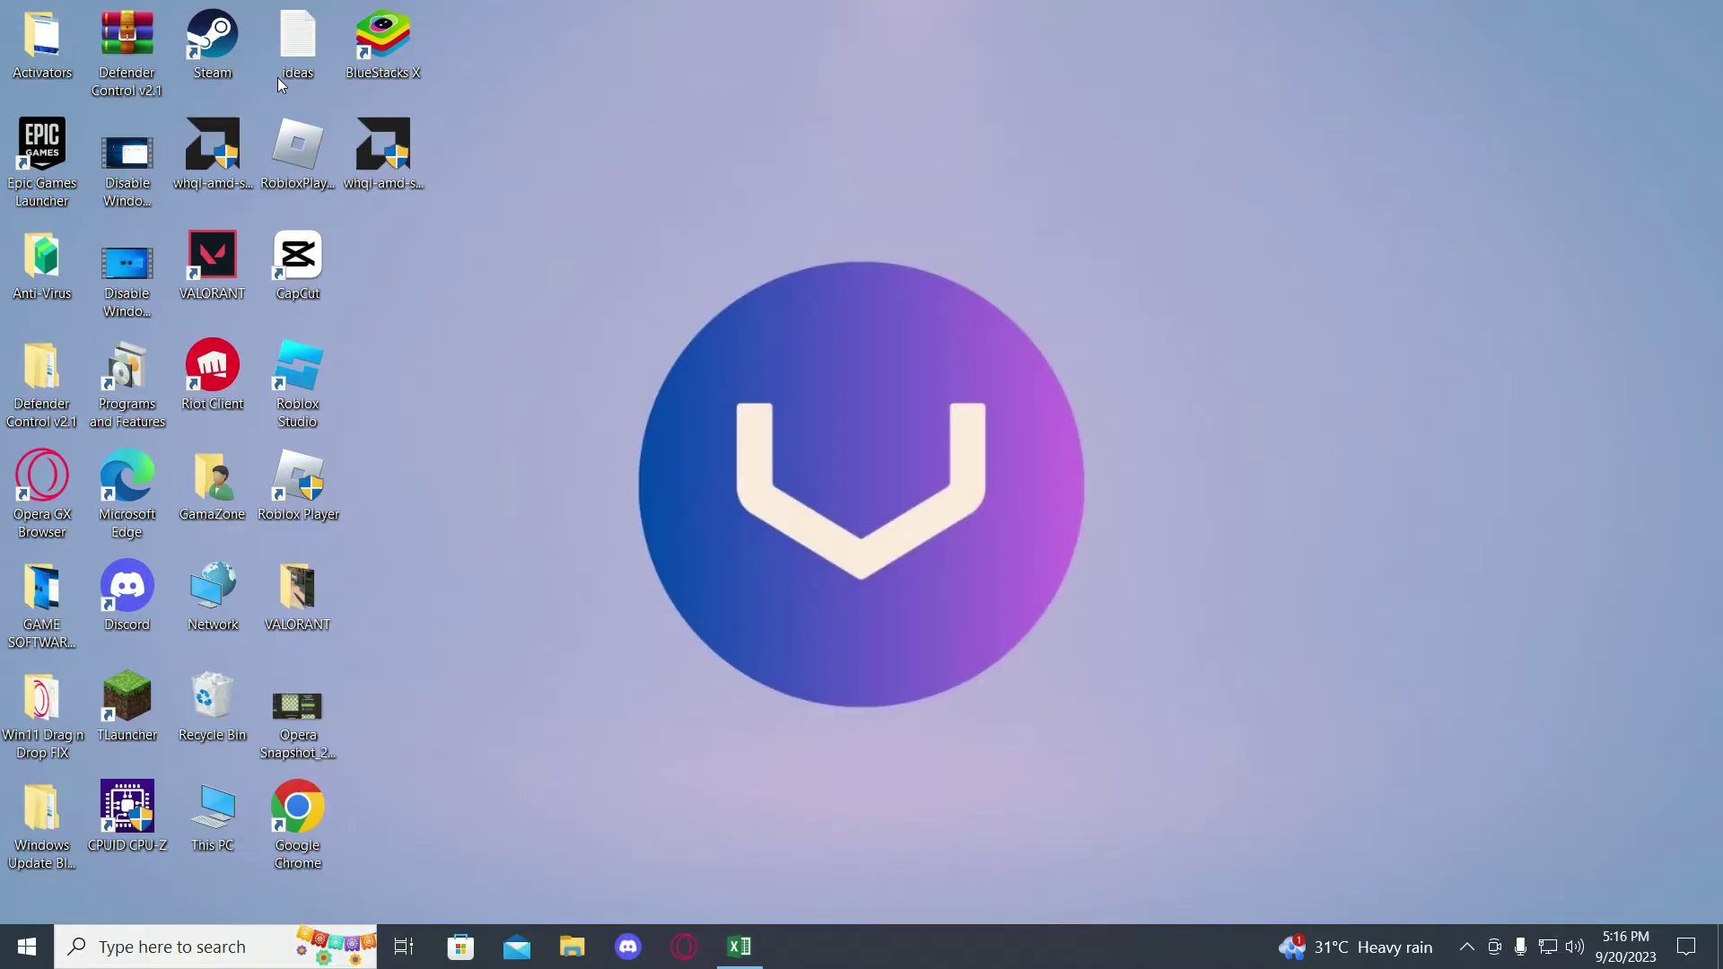
Step: Launch Steam from its desktop shortcut and maximize the Store window to full screen
{"action": "double_click", "coordinate": [212, 41]}
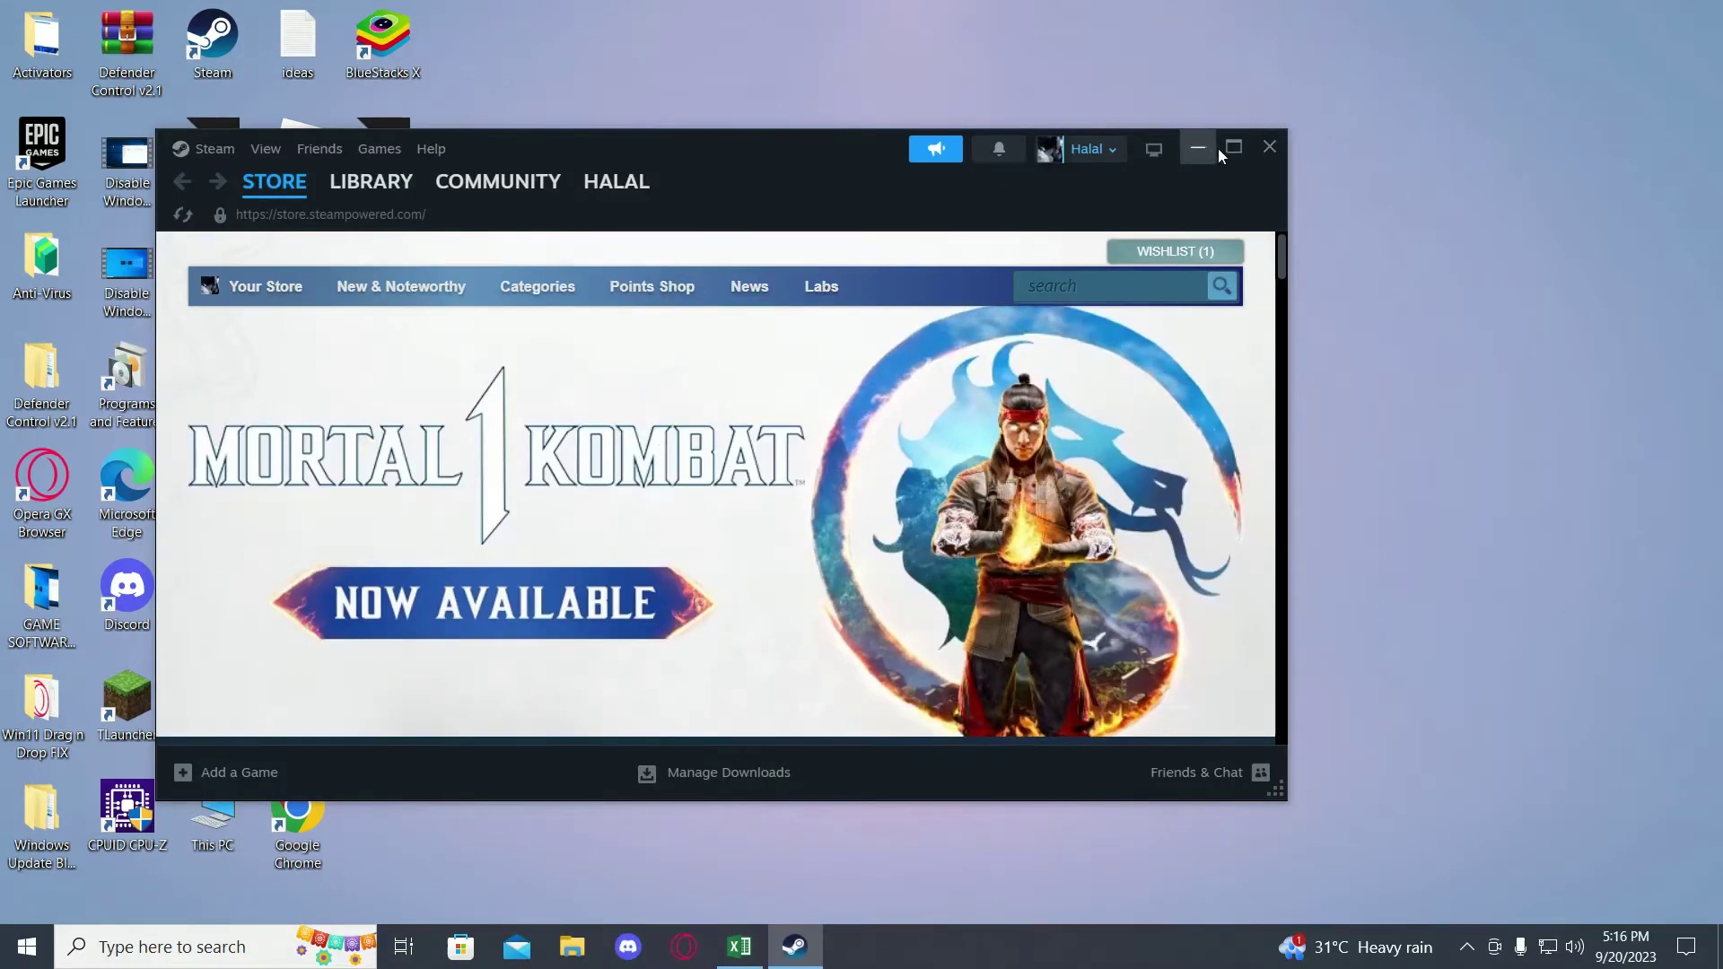
{"action": "left_click", "coordinate": [1234, 146]}
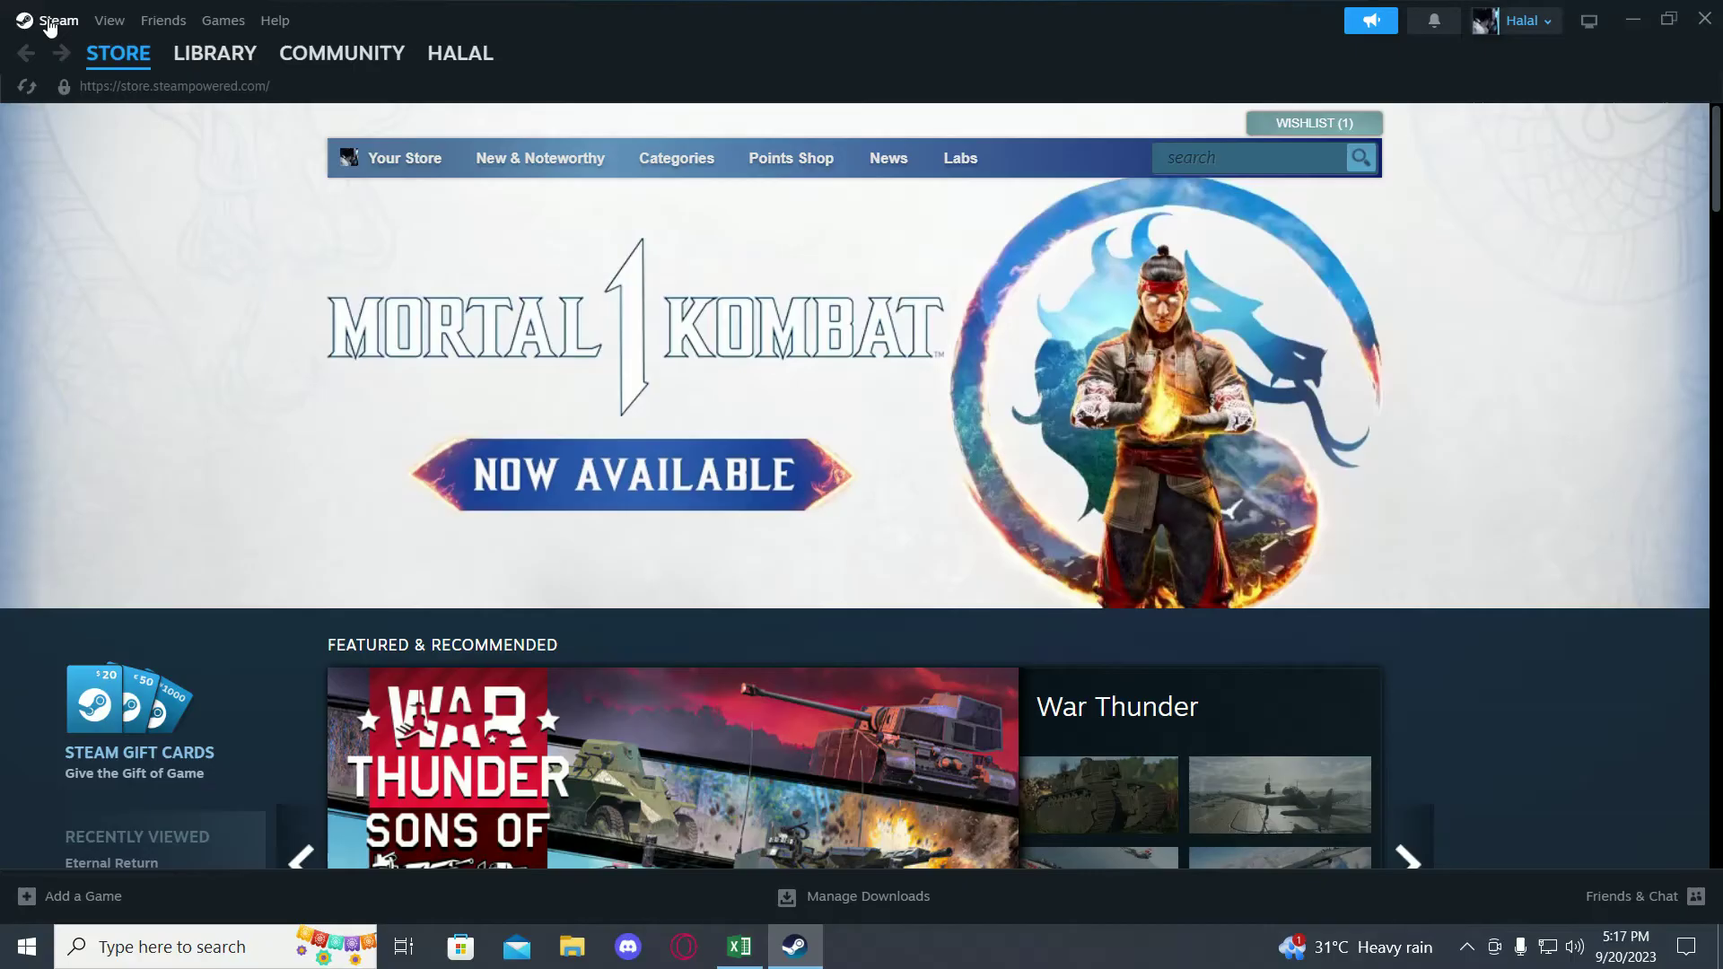
Step: Show the Downloads settings page and expand the download region list, currently Pakistan - Karachi
{"action": "left_click", "coordinate": [48, 27]}
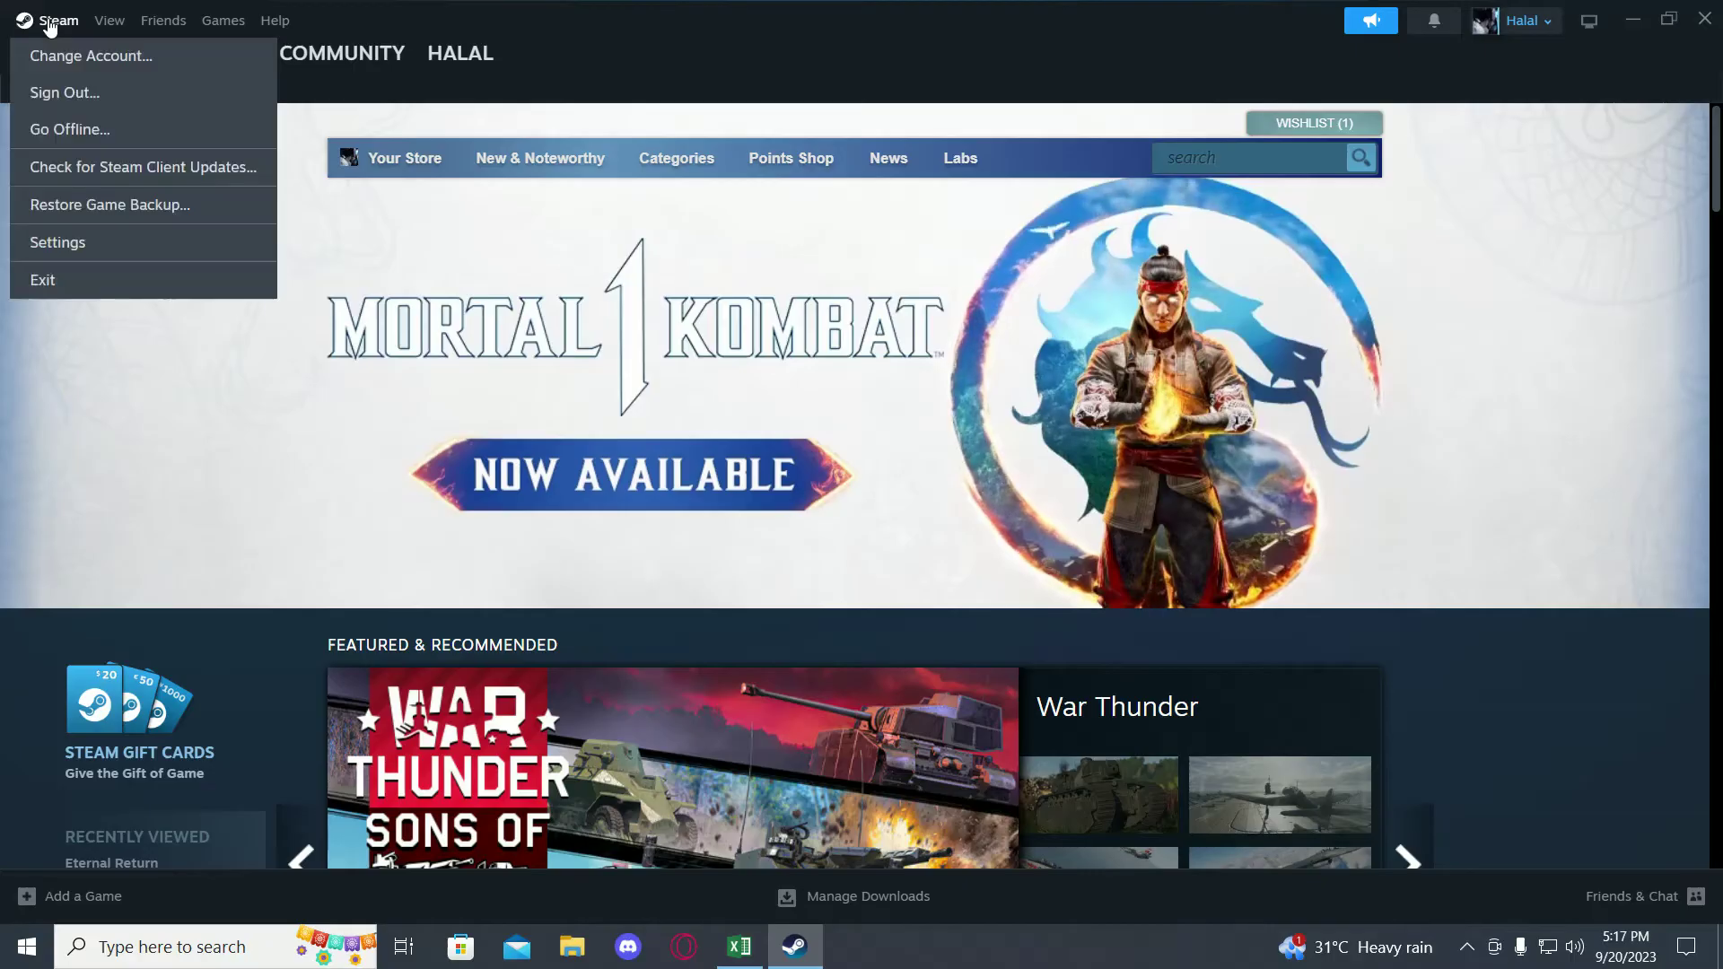
{"action": "left_click", "coordinate": [57, 242]}
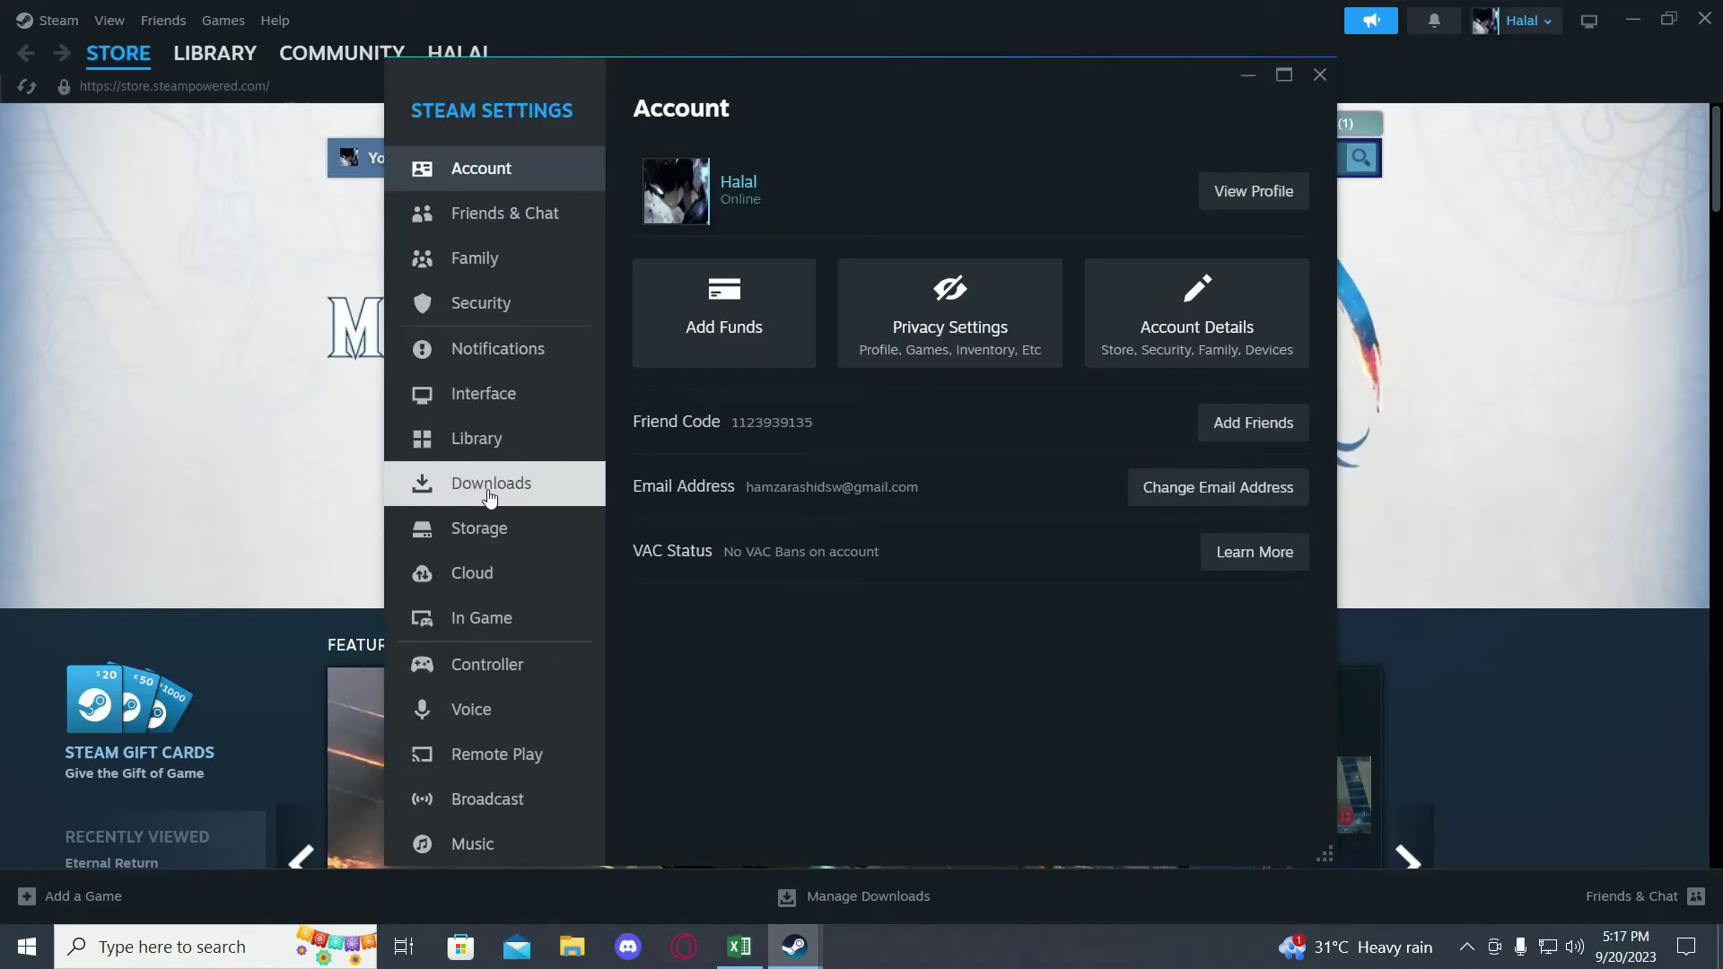
{"action": "left_click", "coordinate": [495, 486]}
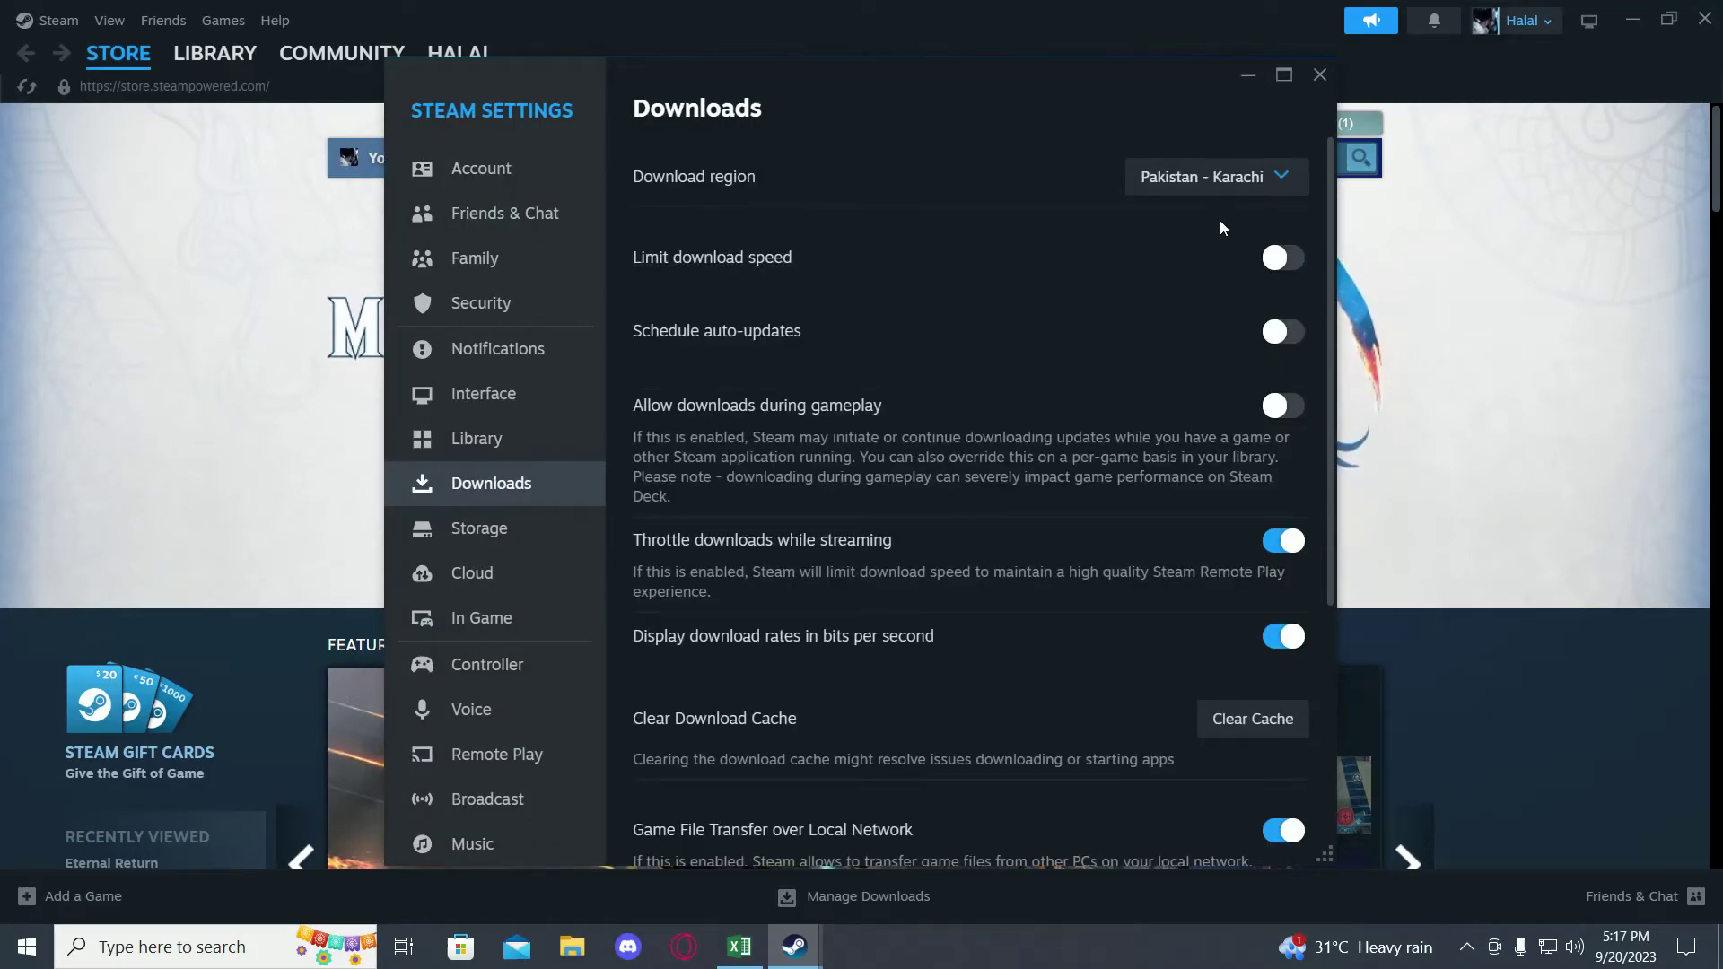
{"action": "left_click", "coordinate": [1191, 183]}
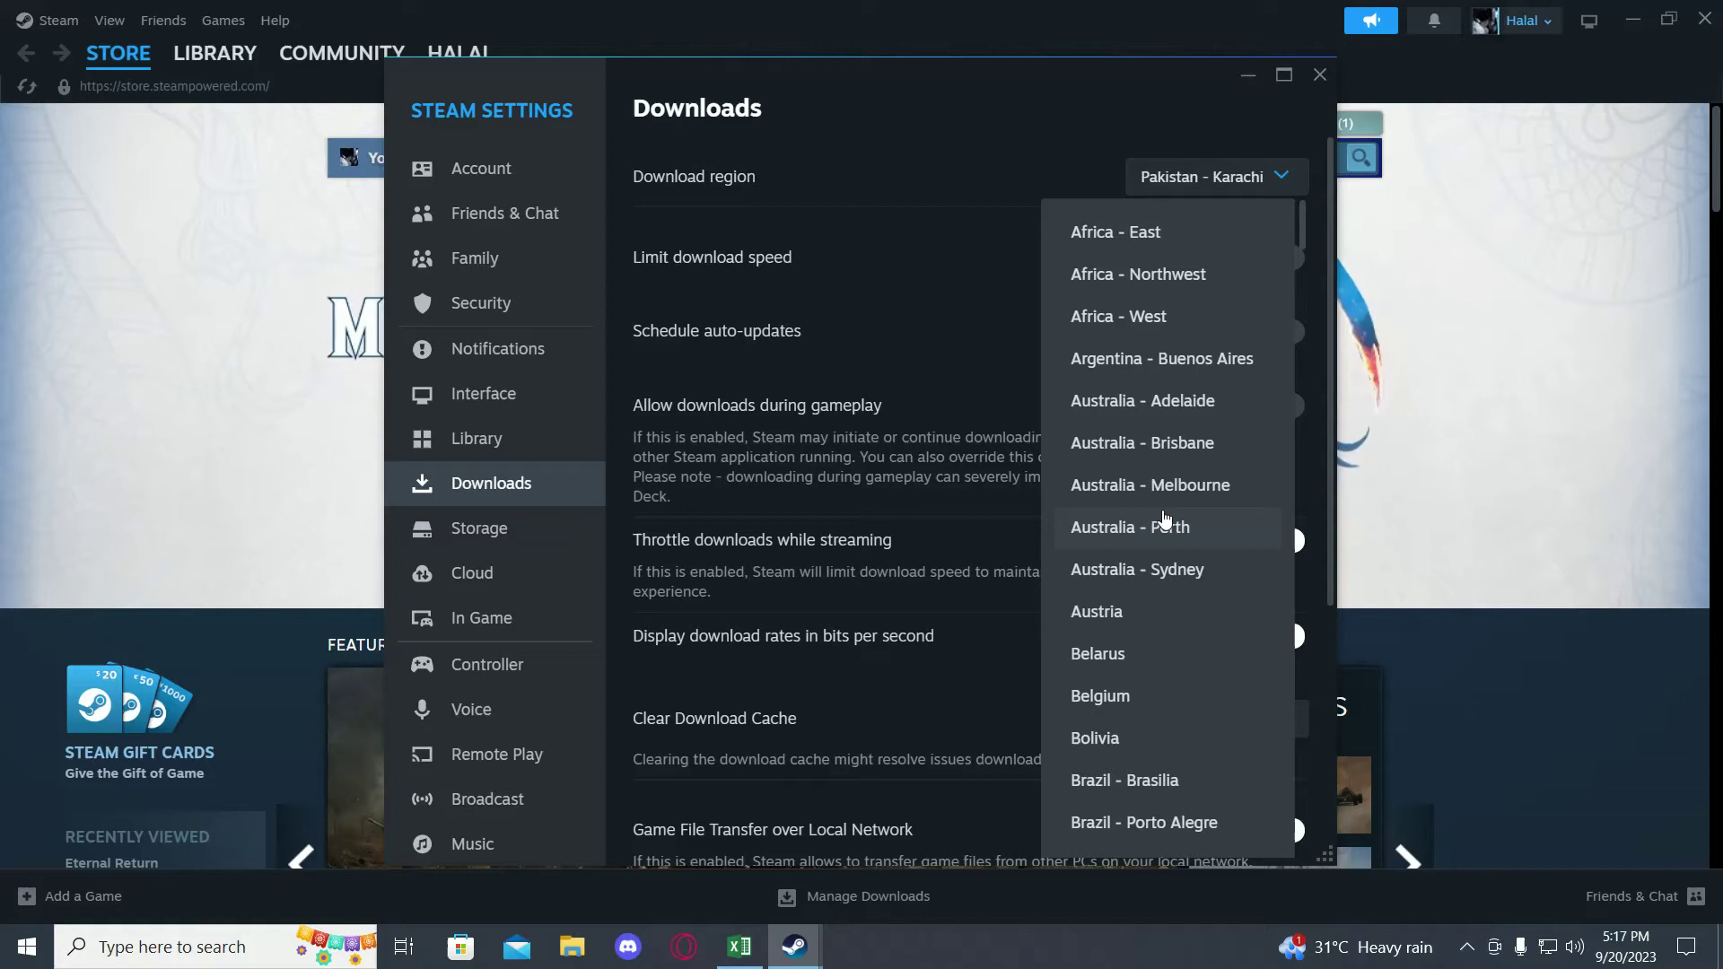
{"action": "scroll", "coordinate": [1158, 405], "scroll_direction": "down", "scroll_amount": 3}
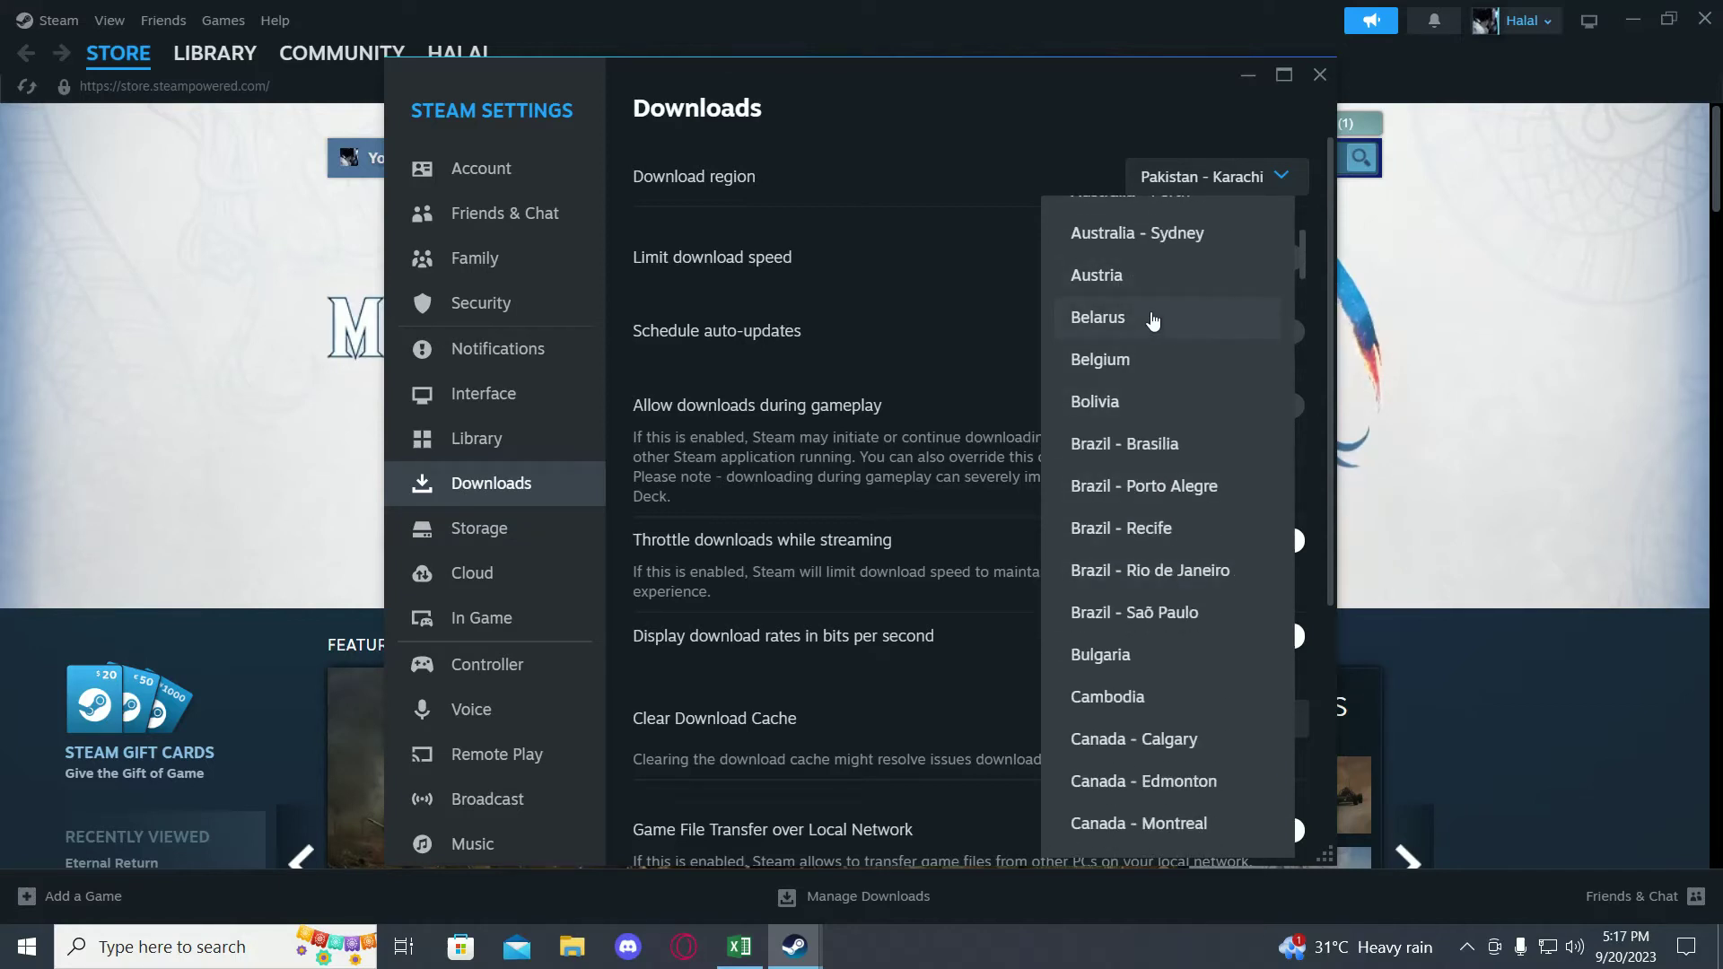
Step: Dismiss the region list with Pakistan - Karachi unchanged and close the Settings window
{"action": "left_click", "coordinate": [964, 190]}
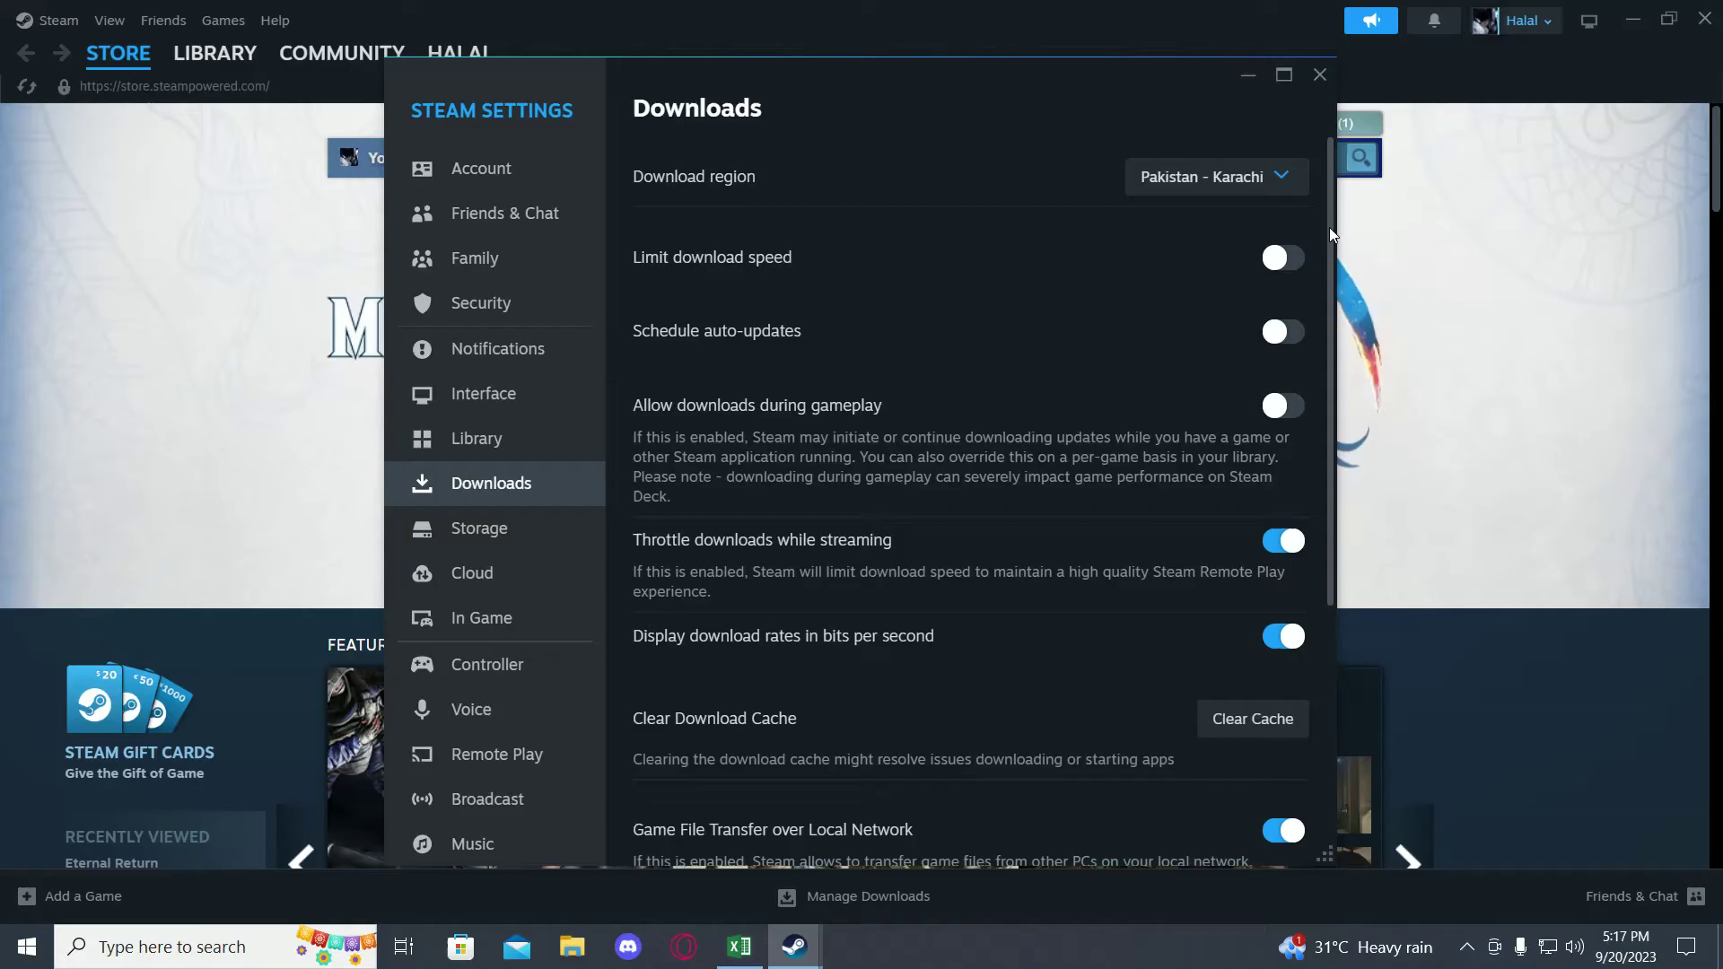
{"action": "left_click_drag", "start_coordinate": [1329, 228], "coordinate": [1325, 303]}
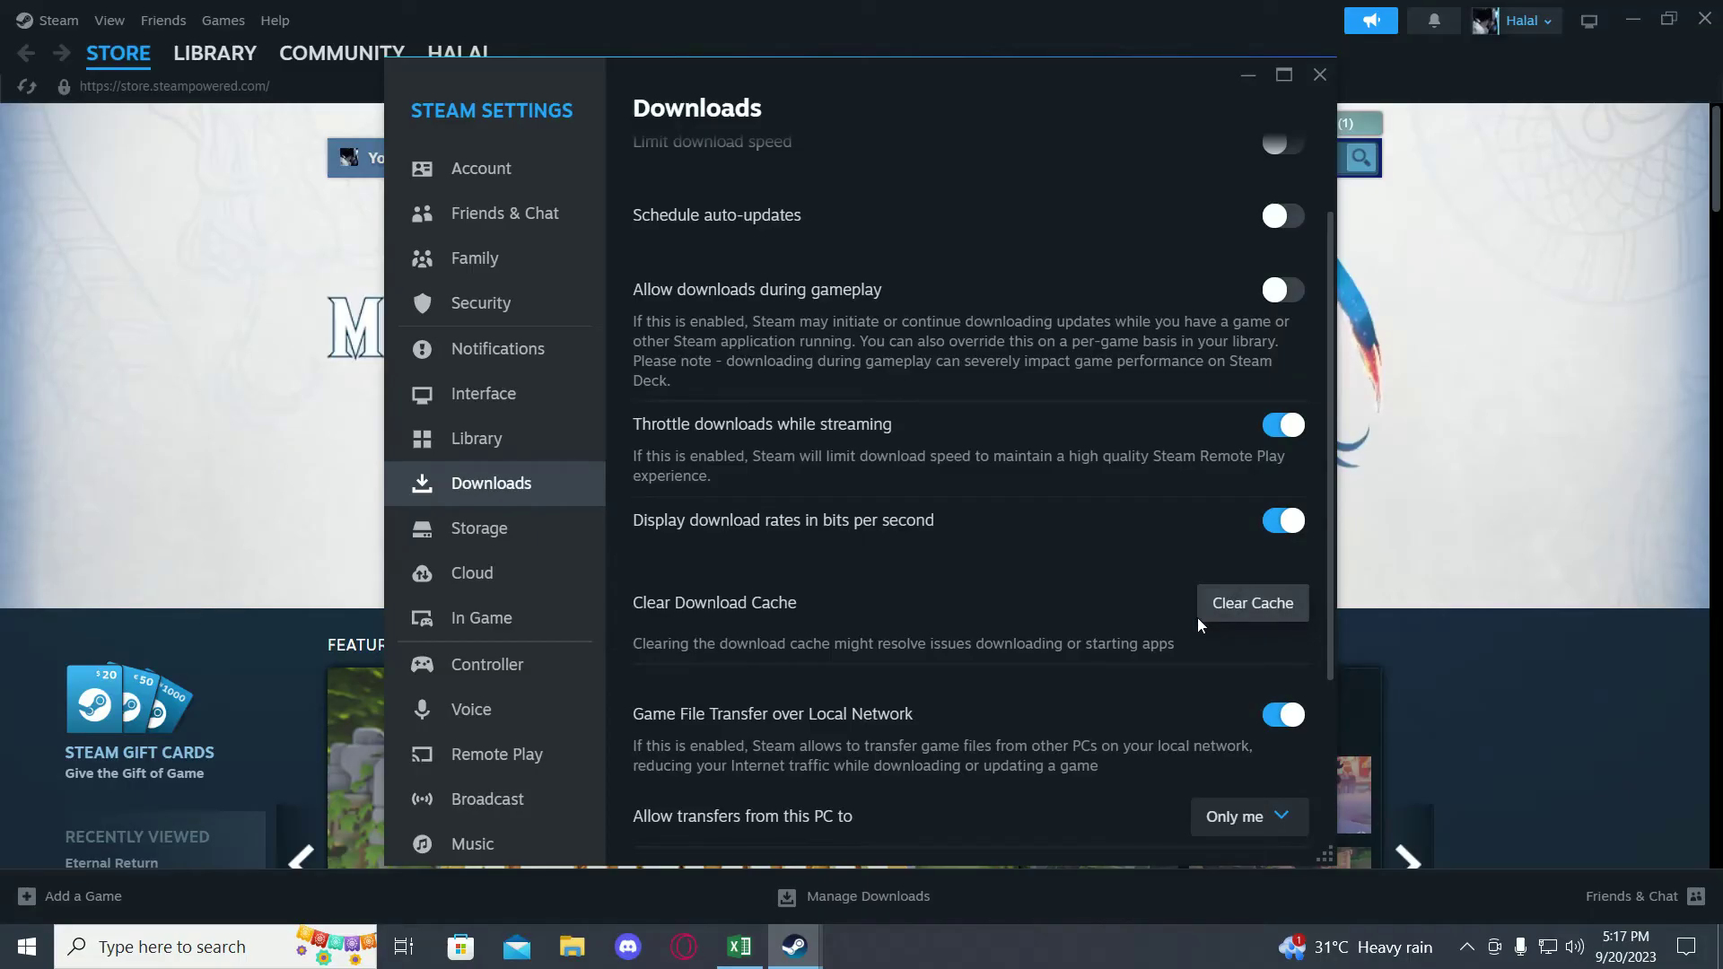
{"action": "left_click", "coordinate": [1319, 82]}
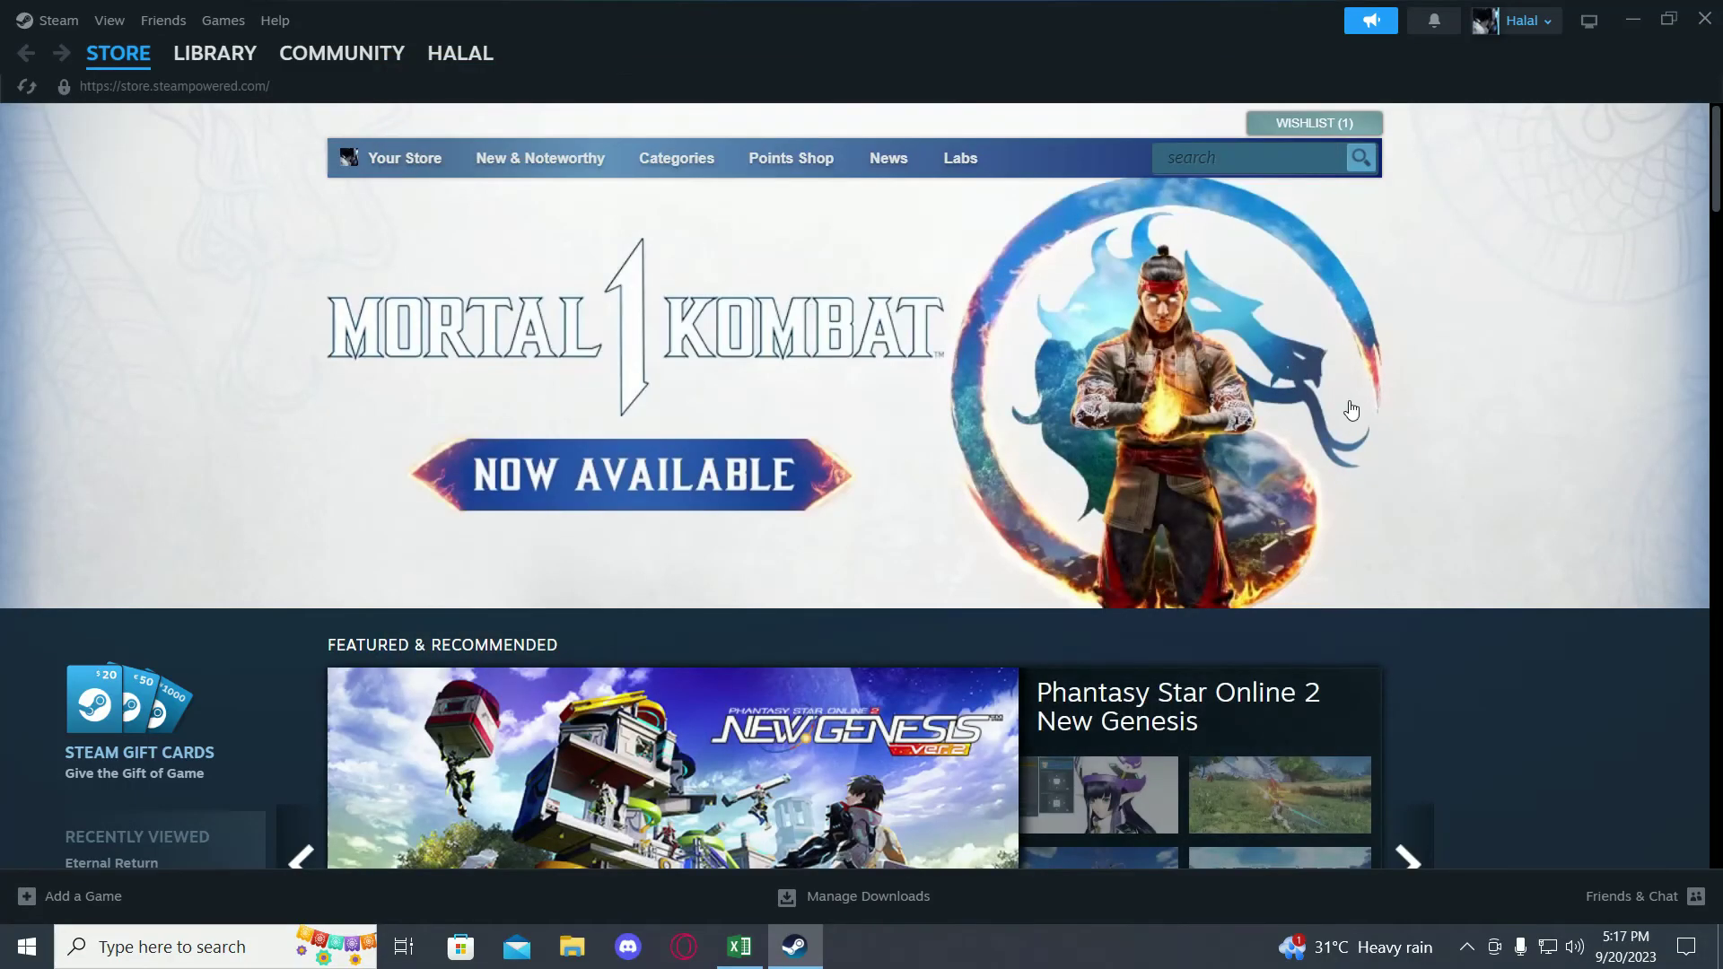
Step: Close the Steam window to return to the Windows desktop
{"action": "left_click", "coordinate": [1707, 19]}
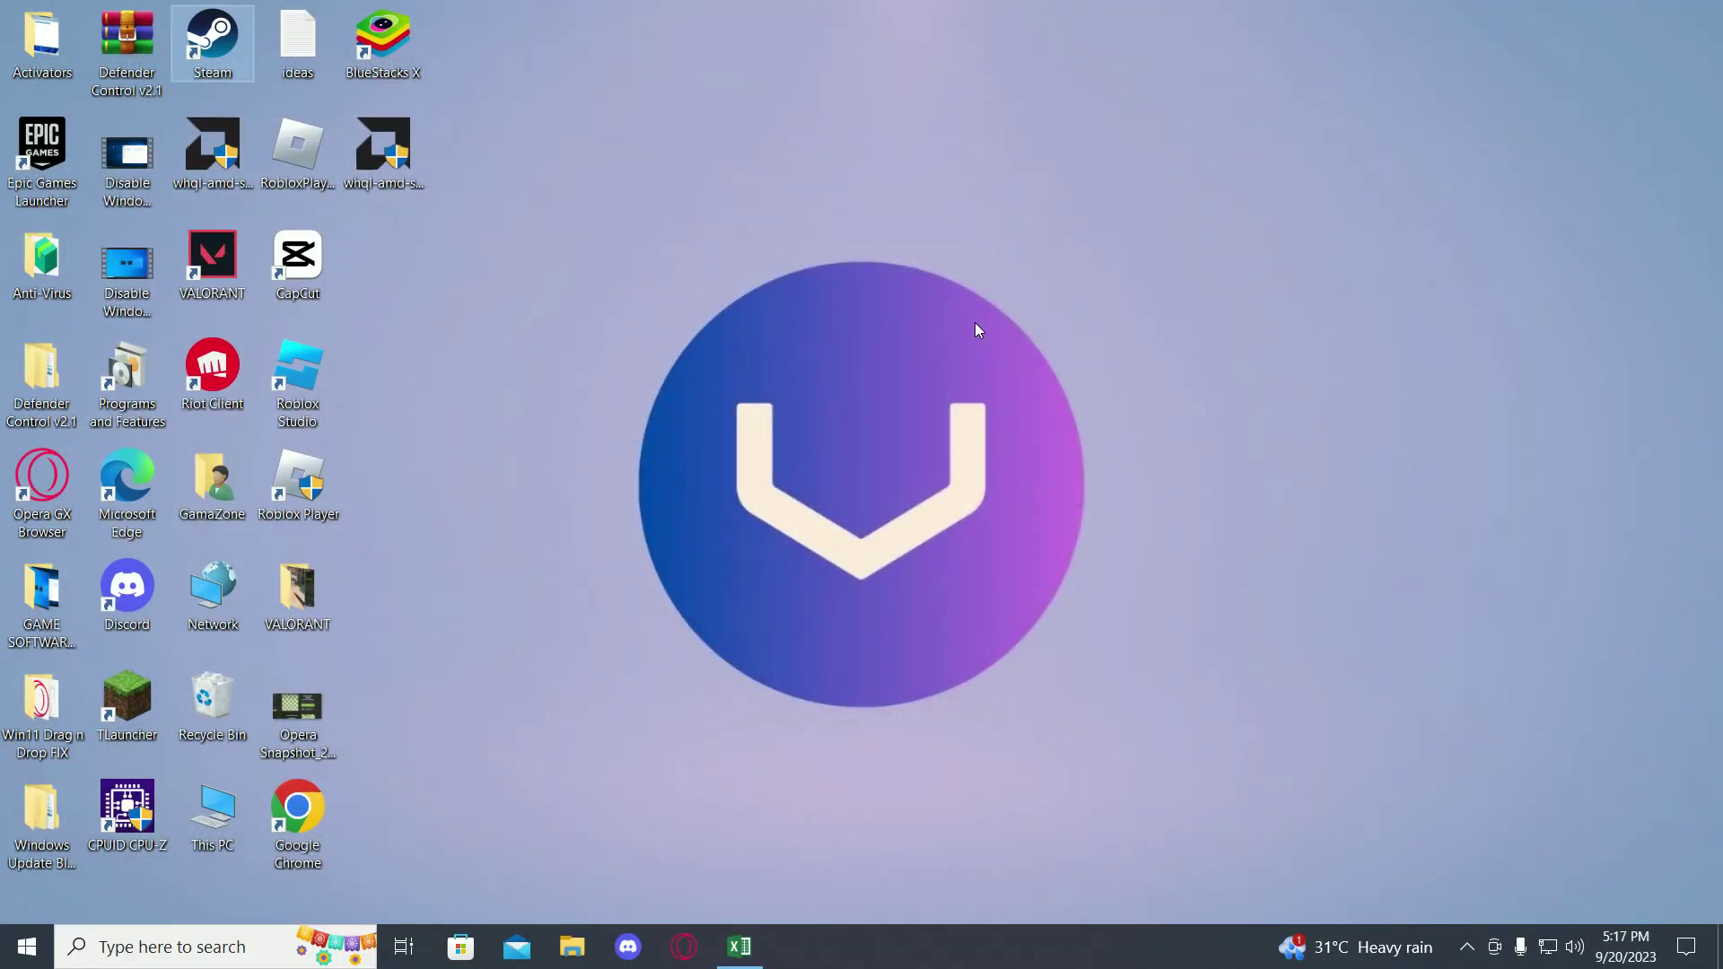